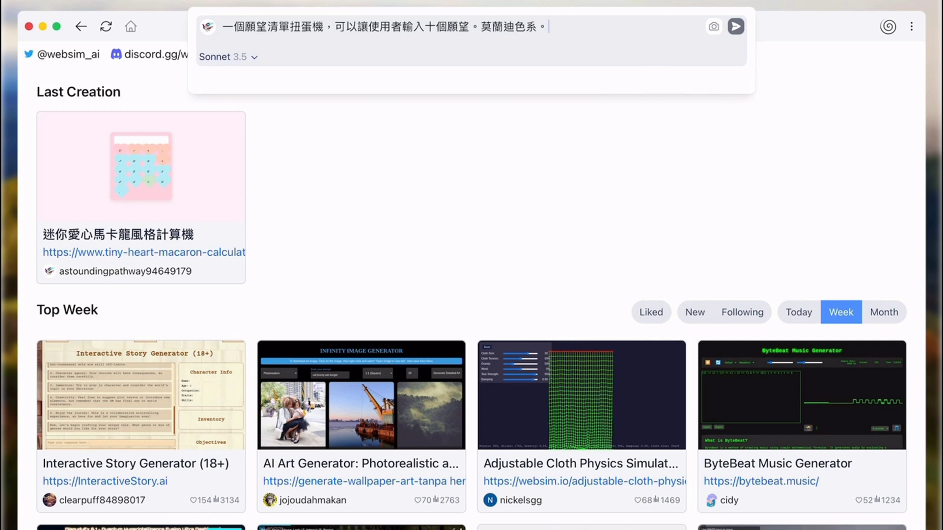
Step: Submit the prompt for a Morandi-coloured wish gacha machine that holds ten wishes
{"action": "key", "text": "Return"}
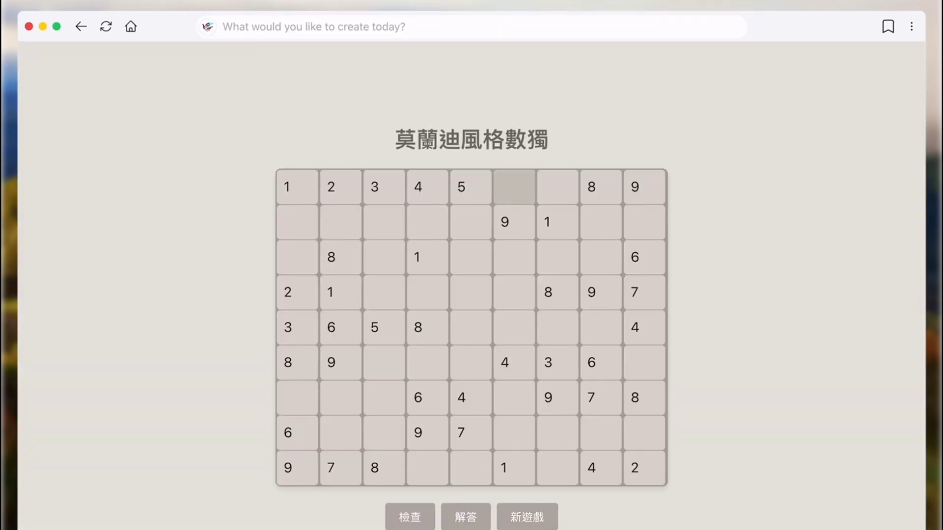
Step: Reveal the full solution of the Morandi-style Sudoku puzzle
{"action": "left_click", "coordinate": [466, 517]}
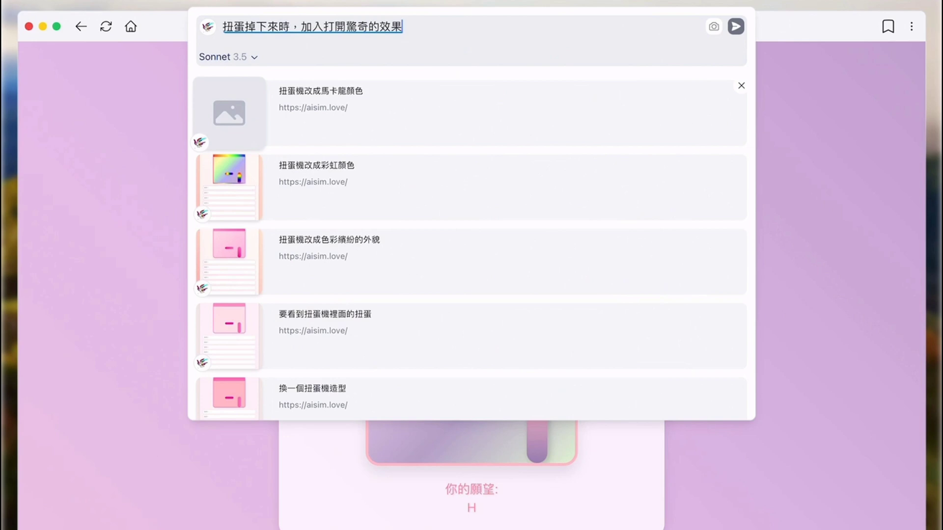
Step: Send the request to add a surprise-opening effect when the capsule drops
{"action": "key", "text": "Return"}
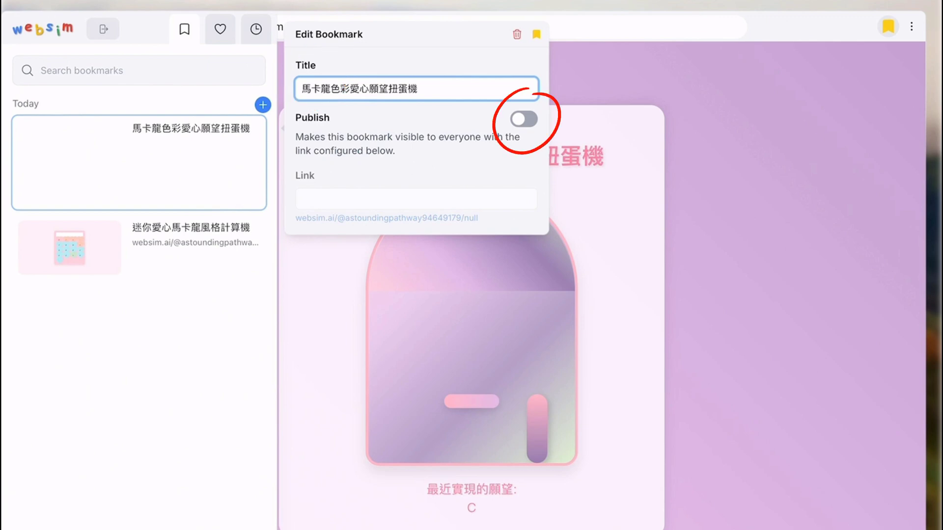
Step: Make the bookmark public with the link name Wishmachine
{"action": "left_click", "coordinate": [523, 119]}
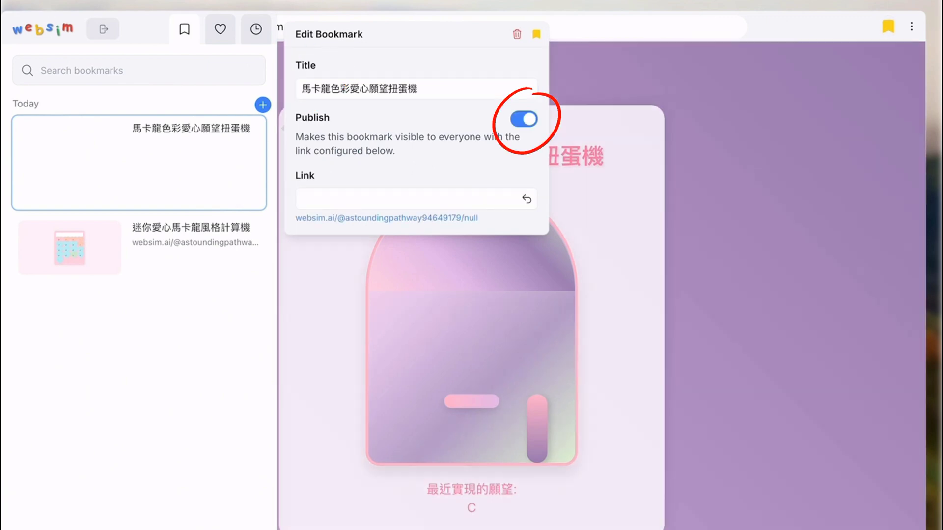
{"action": "left_click", "coordinate": [408, 199]}
{"action": "type", "text": "Wishmachine"}
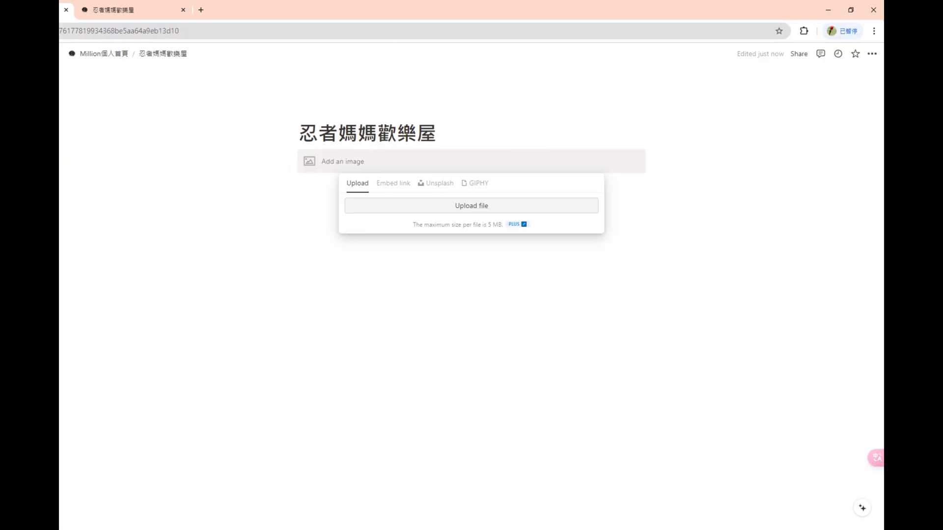
Step: Link the 願望清單扭蛋機 caption to the pasted address and move it beside the image
{"action": "key", "text": "shift+Home"}
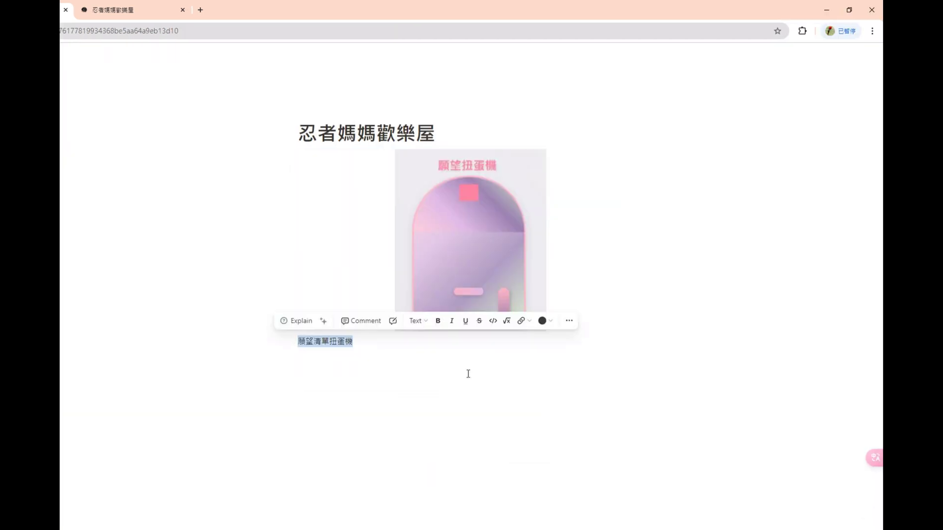
{"action": "left_click", "coordinate": [525, 321]}
{"action": "type", "text": "https://websim.ai/@Million/Wishmachine?slug=/@Million/Wishmachine"}
{"action": "key", "text": "Return"}
{"action": "left_click", "coordinate": [360, 383]}
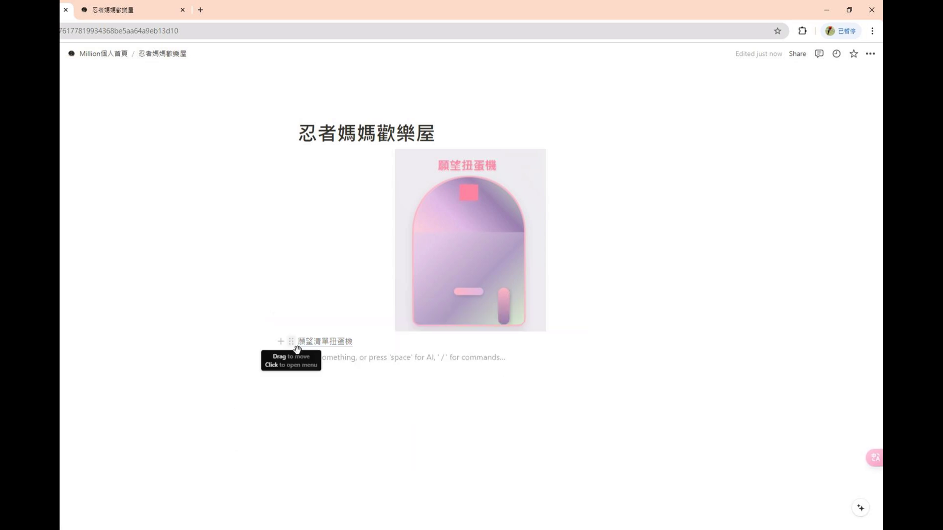
{"action": "mouse_move", "coordinate": [296, 347]}
{"action": "left_mouse_down"}
{"action": "mouse_move", "coordinate": [566, 174]}
{"action": "mouse_move", "coordinate": [566, 163]}
{"action": "left_mouse_up"}
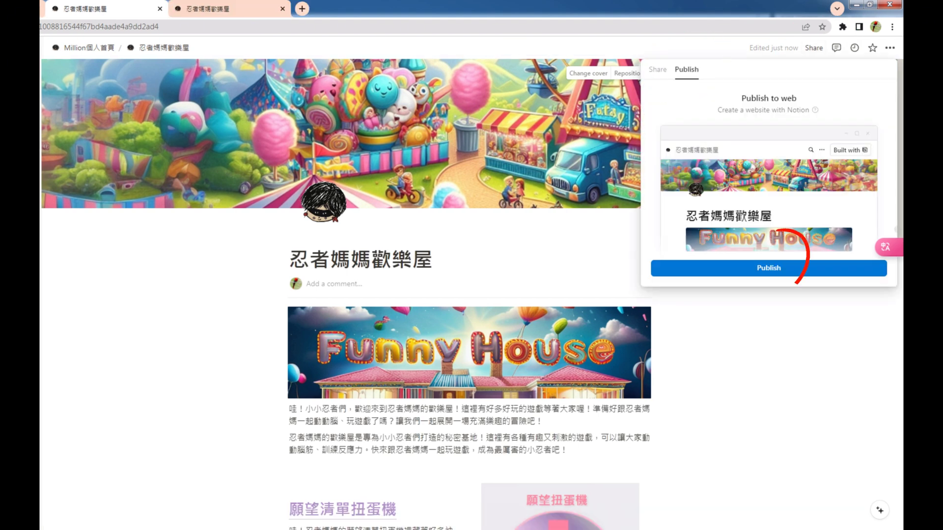
Step: Publish the 忍者媽媽歡樂屋 page to the web from the Share panel
{"action": "left_click", "coordinate": [768, 267]}
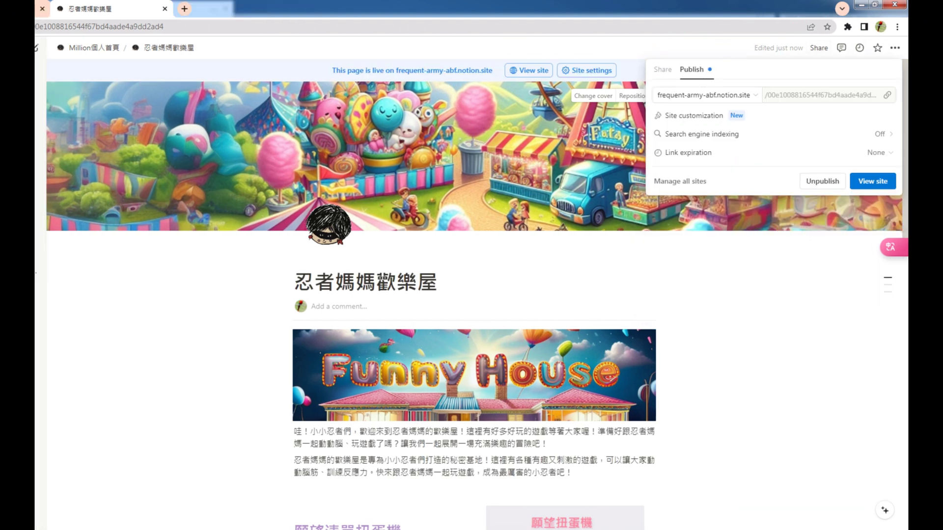